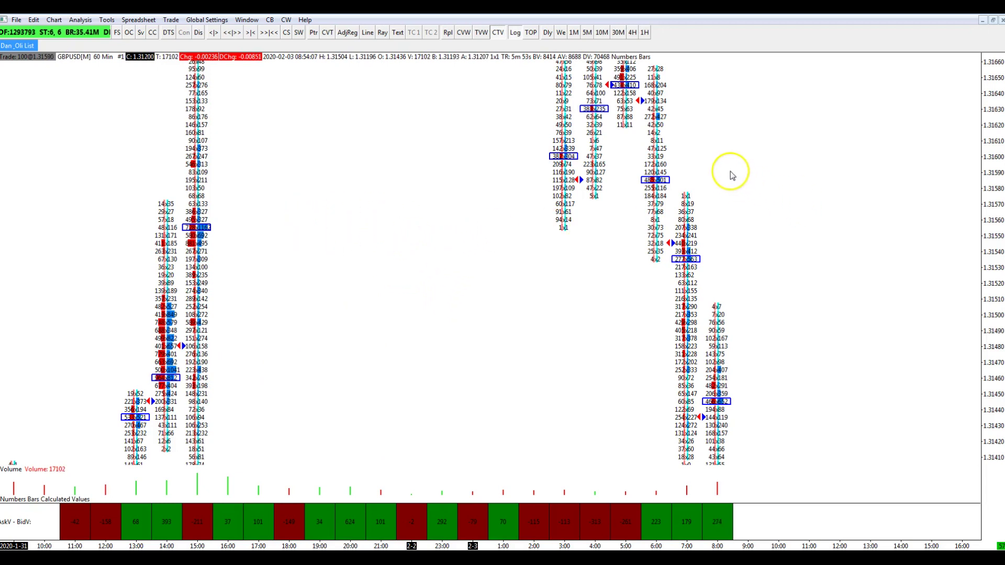
Set the GBPUSD chart's price display format and tick size both to 0.0001 in the chart settings
{"action": "left_click_drag", "start_coordinate": [993, 135], "coordinate": [993, 239]}
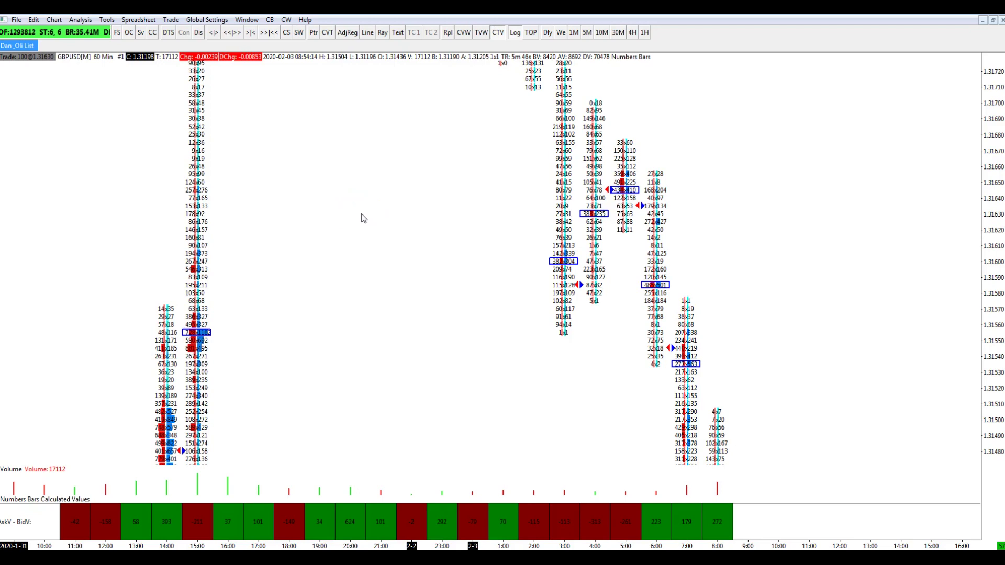
{"action": "right_click", "coordinate": [363, 215]}
{"action": "left_click", "coordinate": [511, 261]}
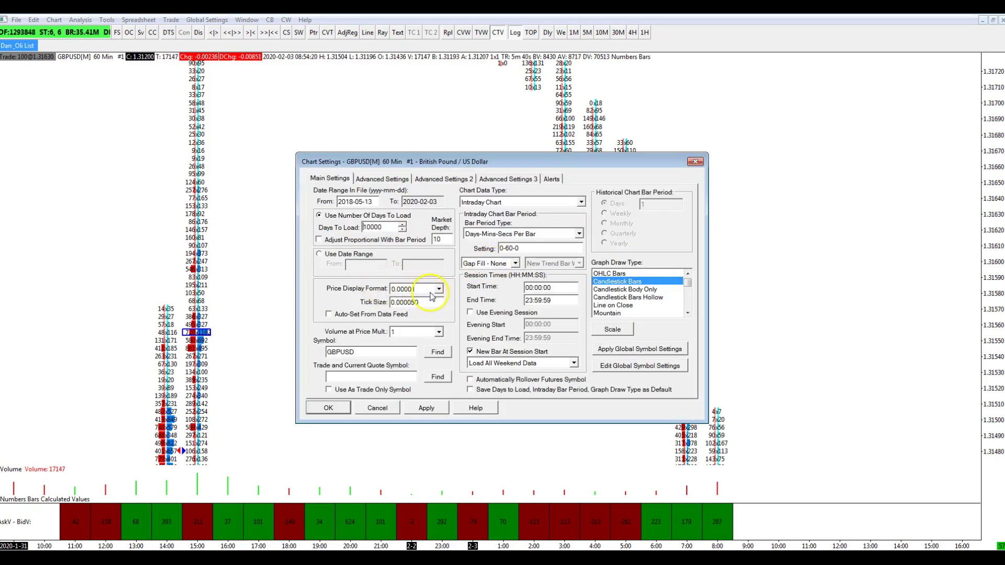
{"action": "left_click", "coordinate": [414, 291]}
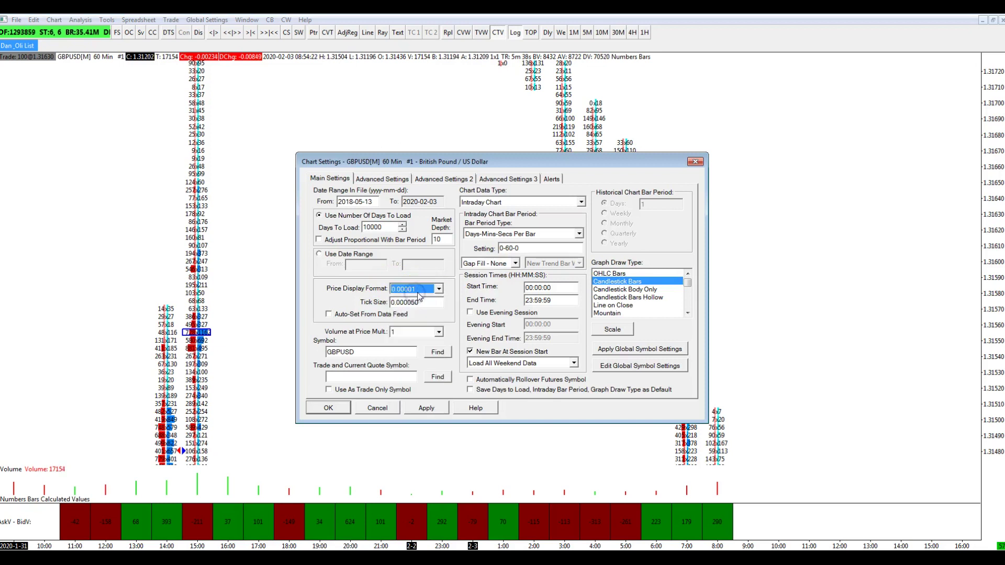
{"action": "left_click", "coordinate": [419, 293]}
{"action": "left_click", "coordinate": [420, 395]}
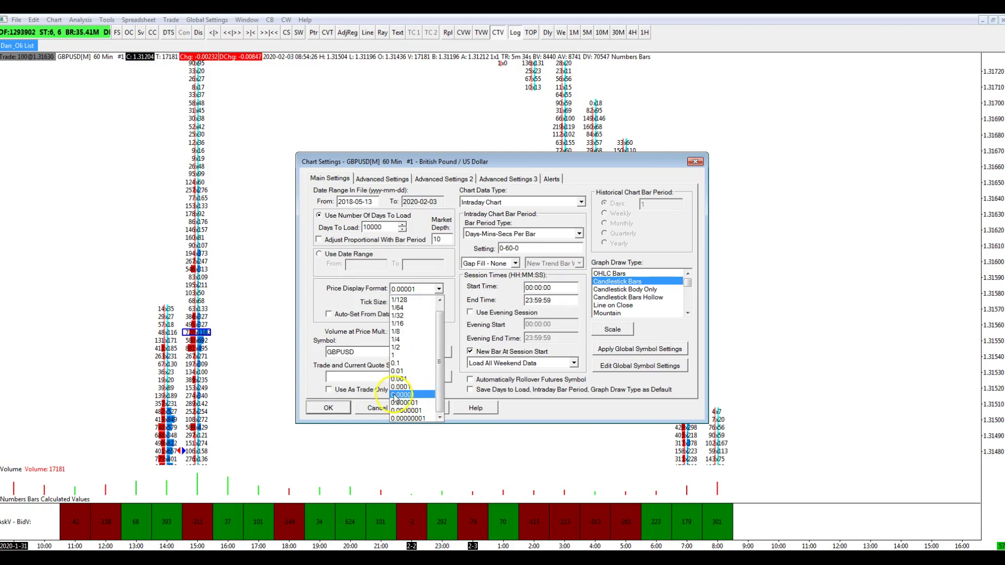
{"action": "left_click", "coordinate": [409, 387]}
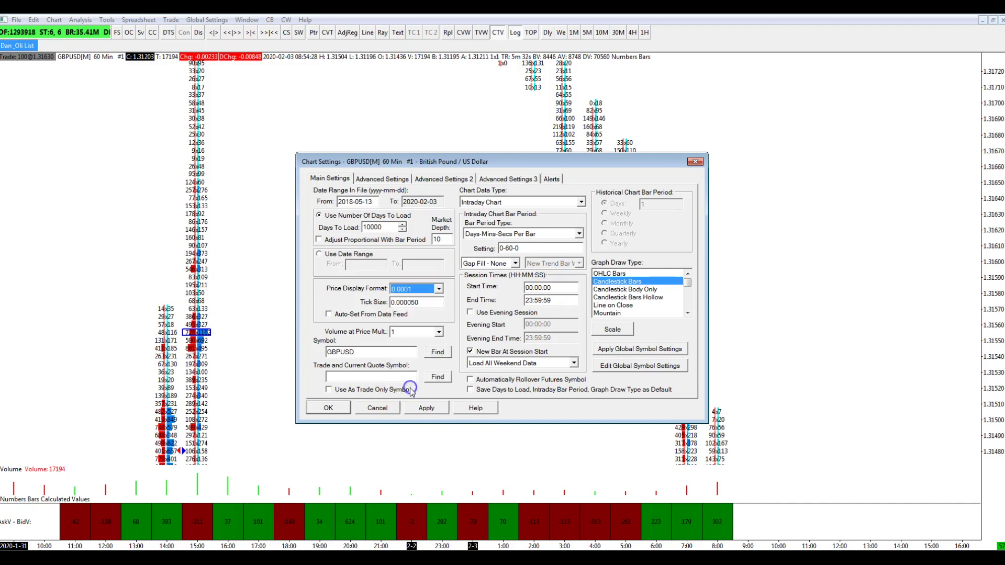
{"action": "left_click", "coordinate": [424, 303]}
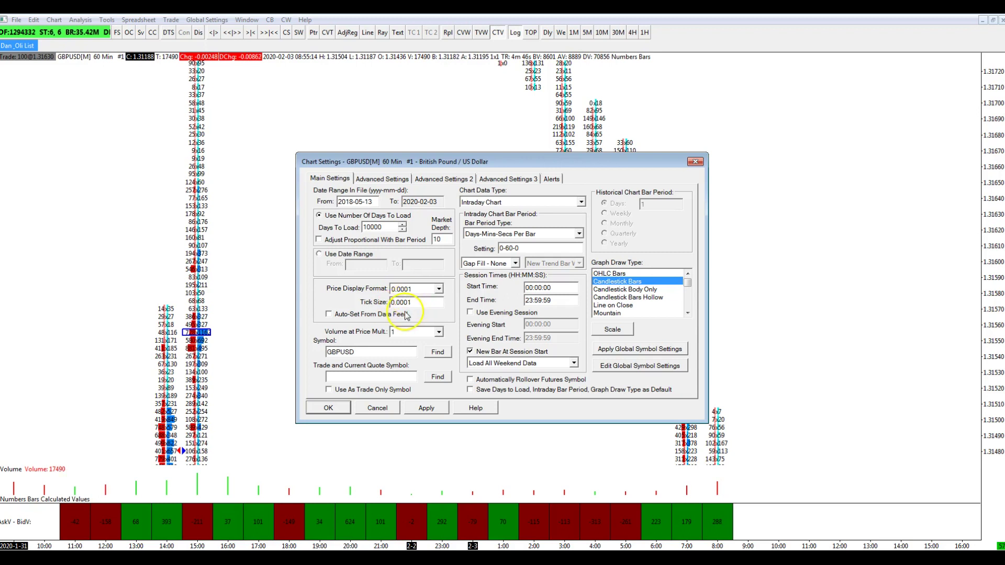
{"action": "left_click", "coordinate": [340, 410]}
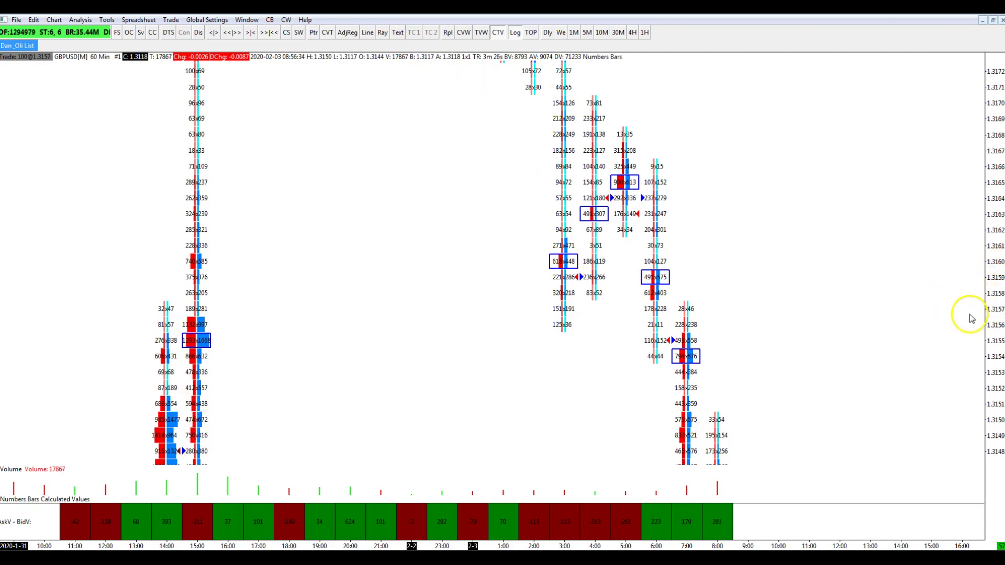
Open the study settings of the Numbers Bars study already applied to the GBPUSD chart
{"action": "left_click_drag", "start_coordinate": [993, 329], "coordinate": [986, 271]}
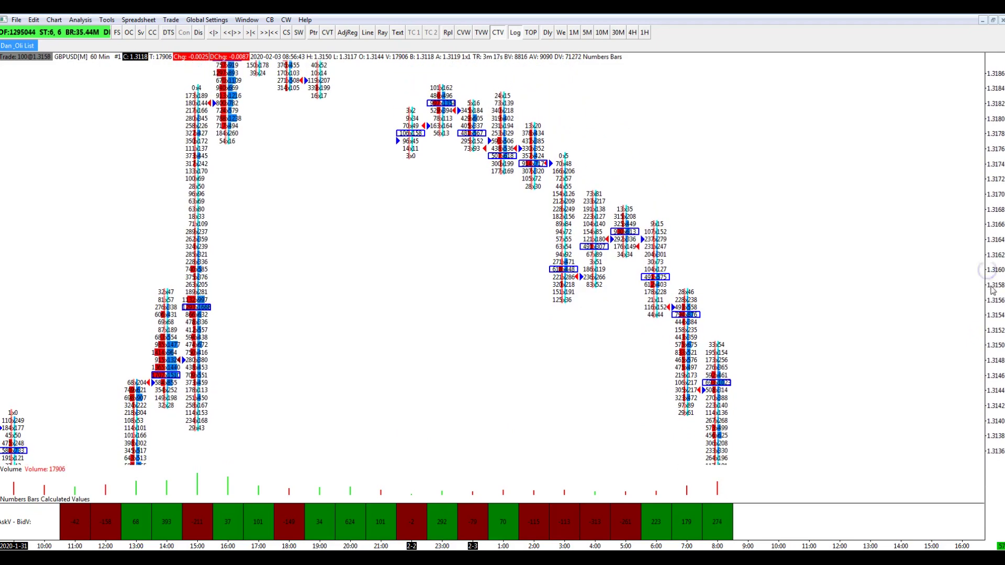
{"action": "mouse_move", "coordinate": [994, 300]}
{"action": "left_mouse_down"}
{"action": "mouse_move", "coordinate": [987, 265]}
{"action": "mouse_move", "coordinate": [991, 341]}
{"action": "mouse_move", "coordinate": [989, 278]}
{"action": "mouse_move", "coordinate": [991, 306]}
{"action": "left_mouse_up"}
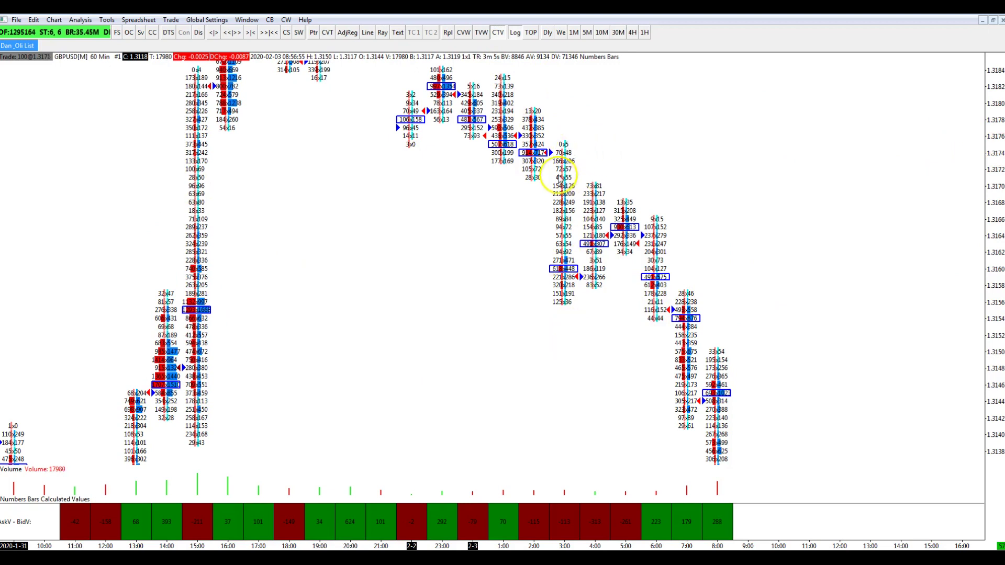
{"action": "right_click", "coordinate": [374, 232]}
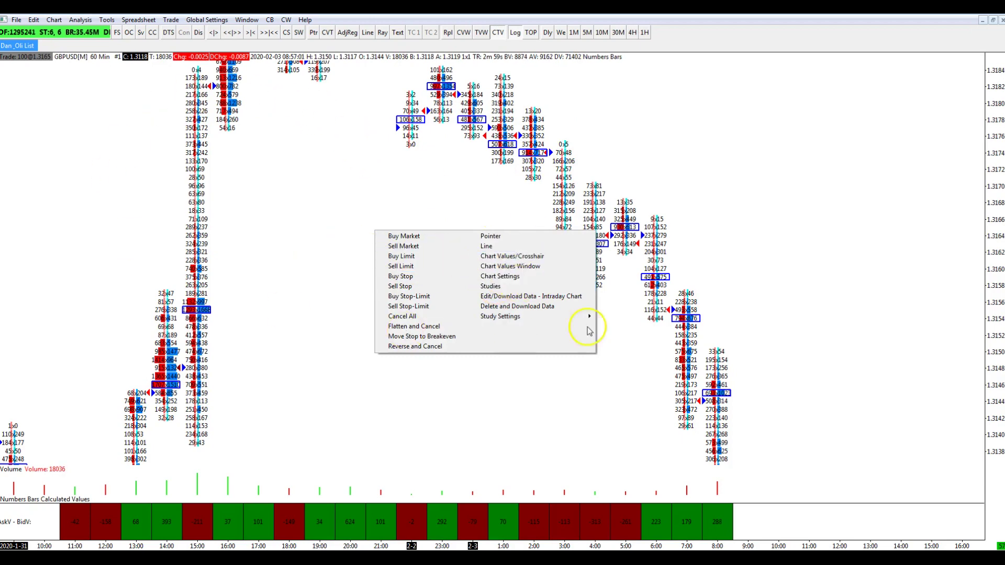
{"action": "left_click", "coordinate": [502, 290]}
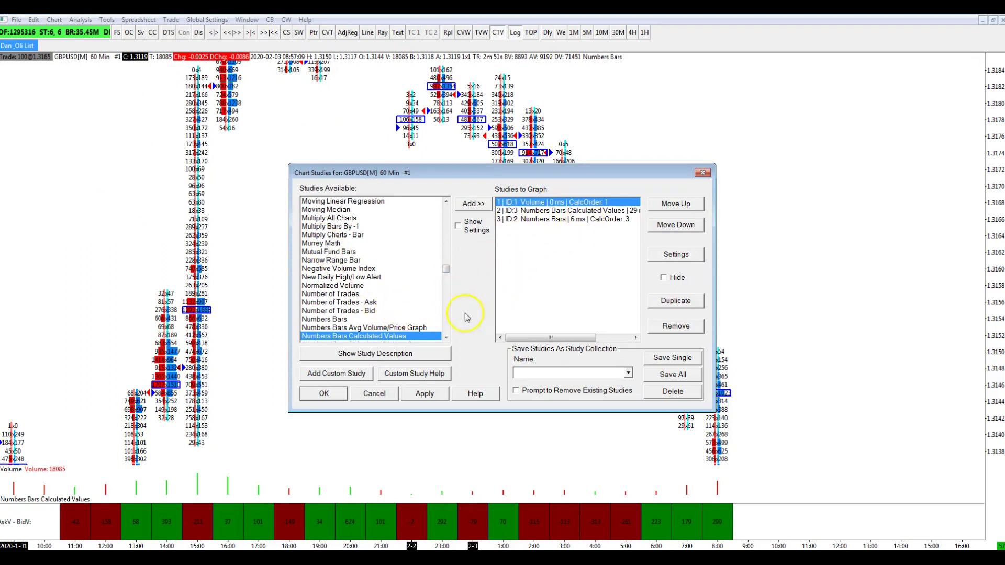
{"action": "left_click", "coordinate": [338, 319]}
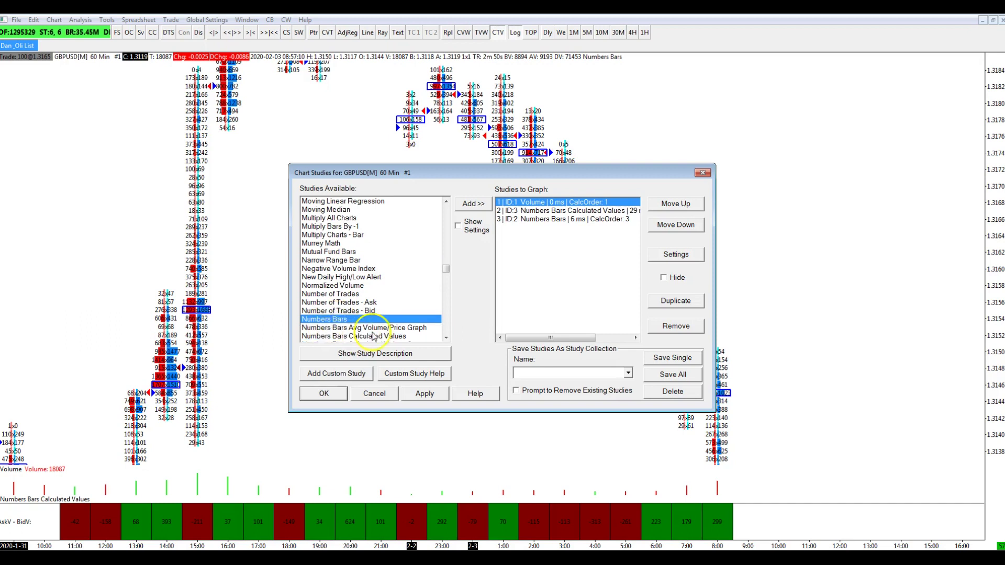
{"action": "left_click", "coordinate": [563, 222]}
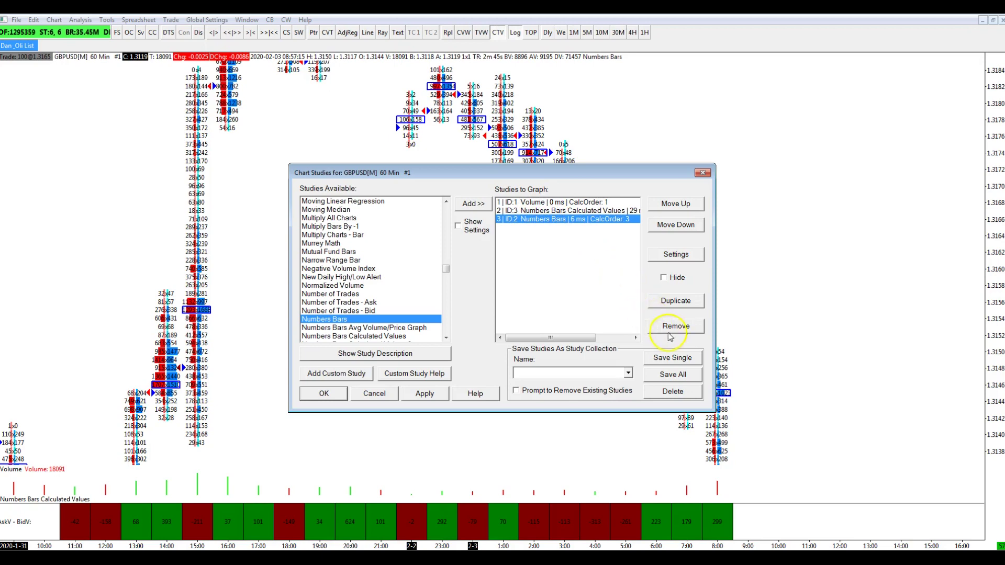
{"action": "left_click", "coordinate": [675, 256]}
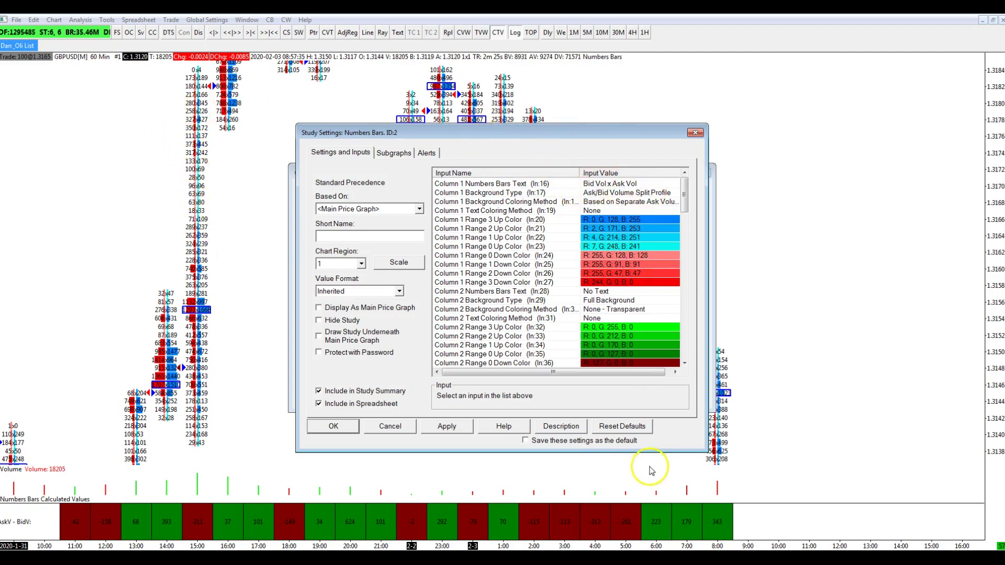
Examine the Column 1 numbers bars text, background type and background coloring method inputs
{"action": "left_click", "coordinate": [622, 184]}
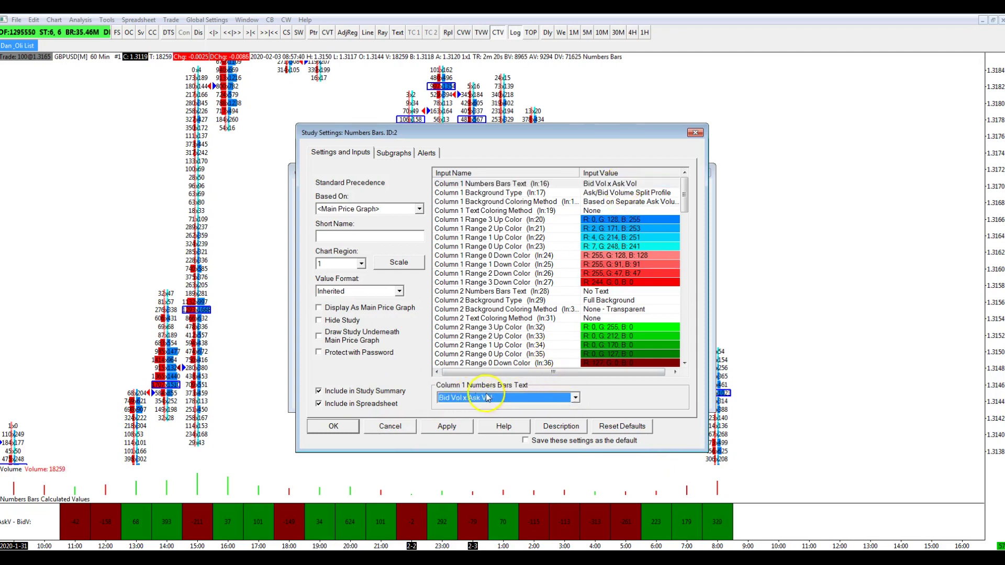
{"action": "left_click", "coordinate": [637, 193]}
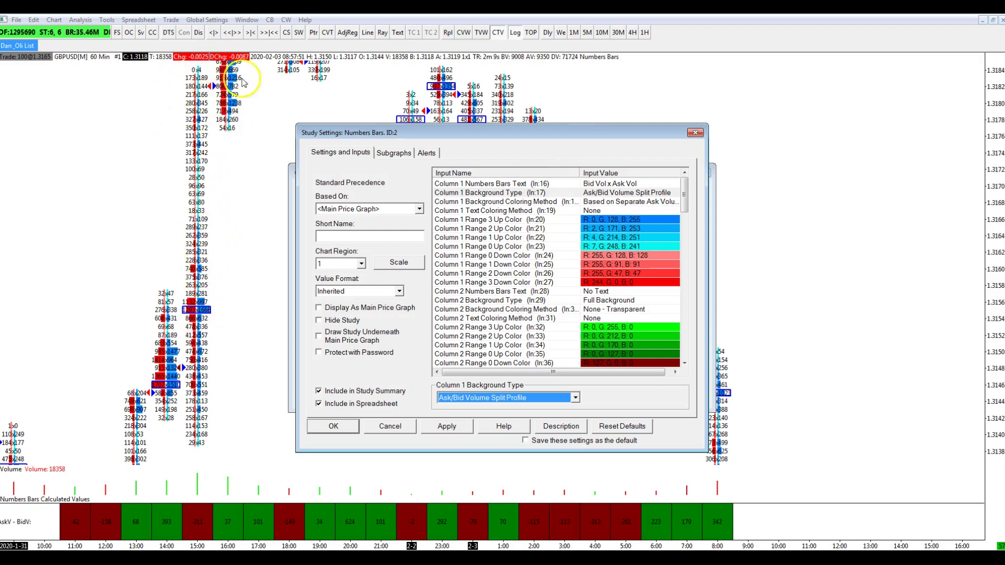
{"action": "left_click", "coordinate": [575, 203]}
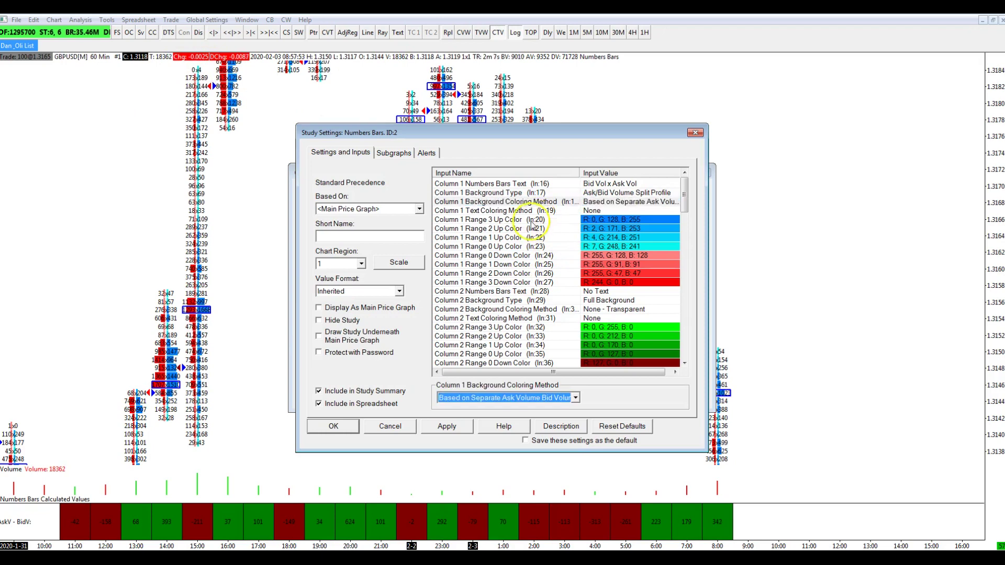
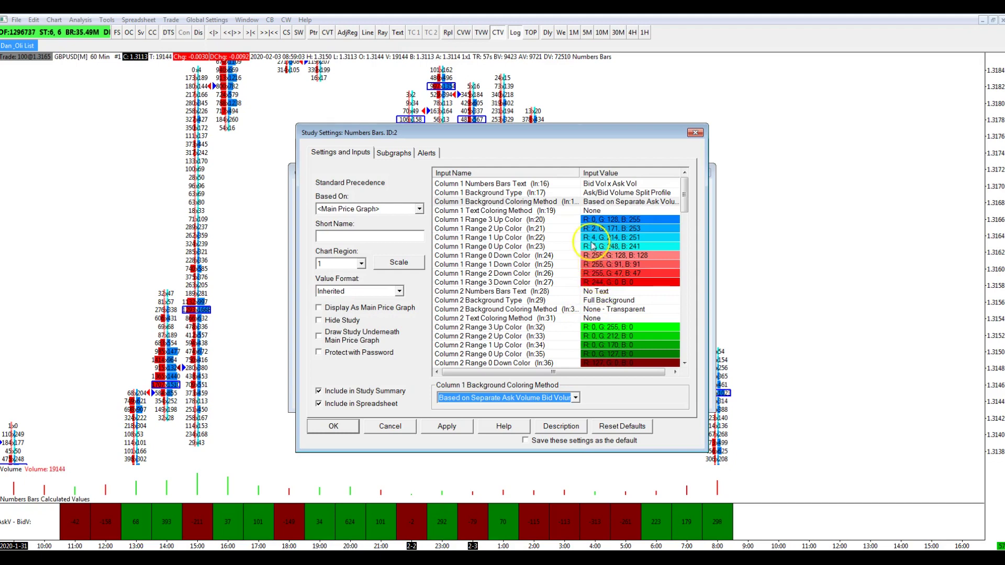
{"action": "key", "text": "Down"}
{"action": "key", "text": "Down"}
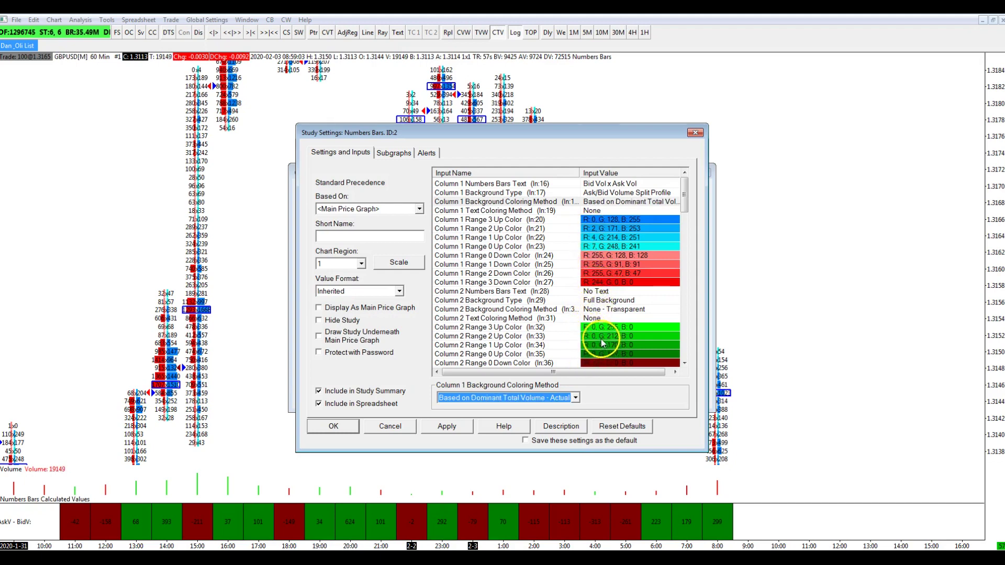
{"action": "key", "text": "Down"}
{"action": "key", "text": "Down"}
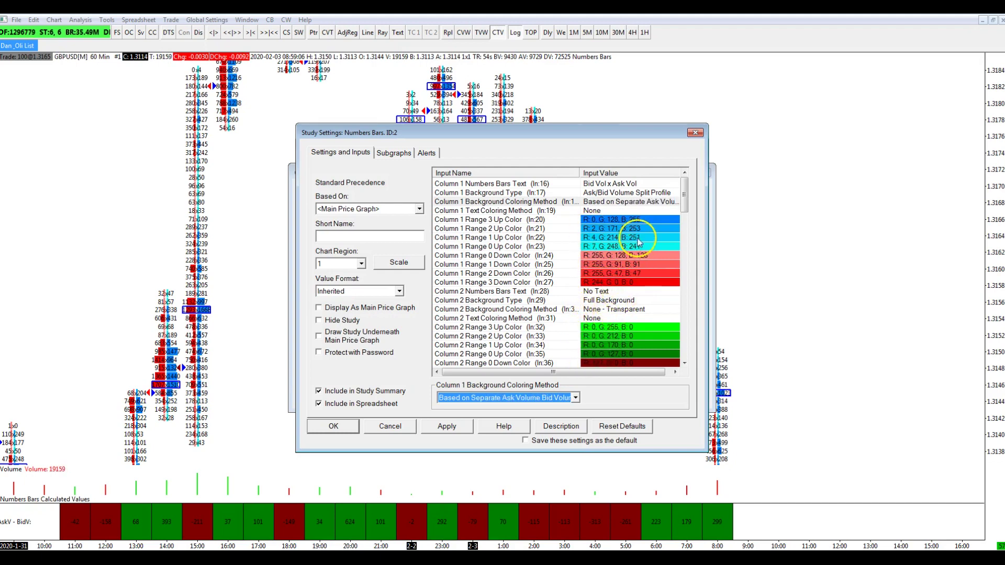
{"action": "key", "text": "Down"}
{"action": "key", "text": "Down"}
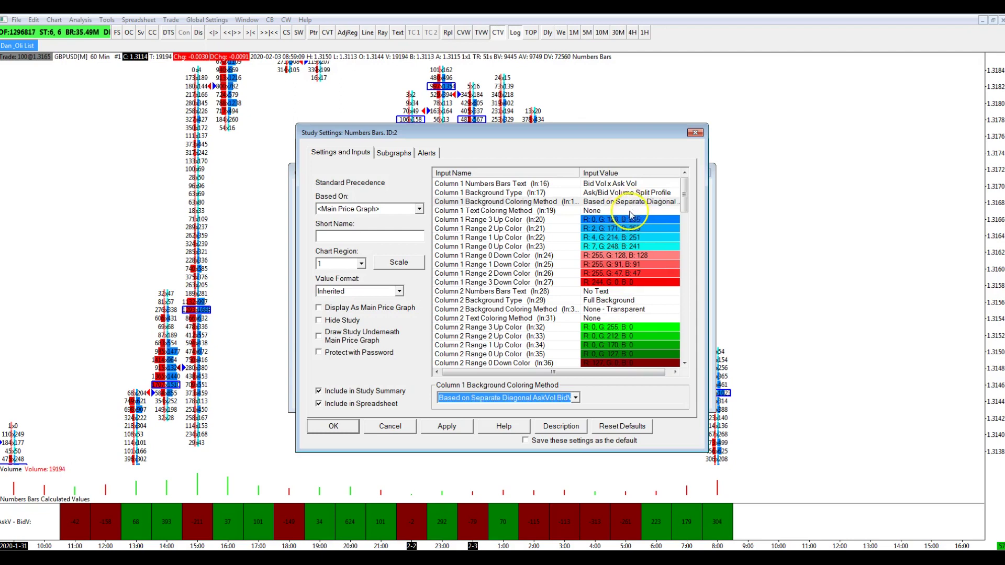
Set the Column 1 background coloring method to Based on Separate Ask Volume Bid Volume - Actual and apply the study settings
{"action": "left_click", "coordinate": [575, 397]}
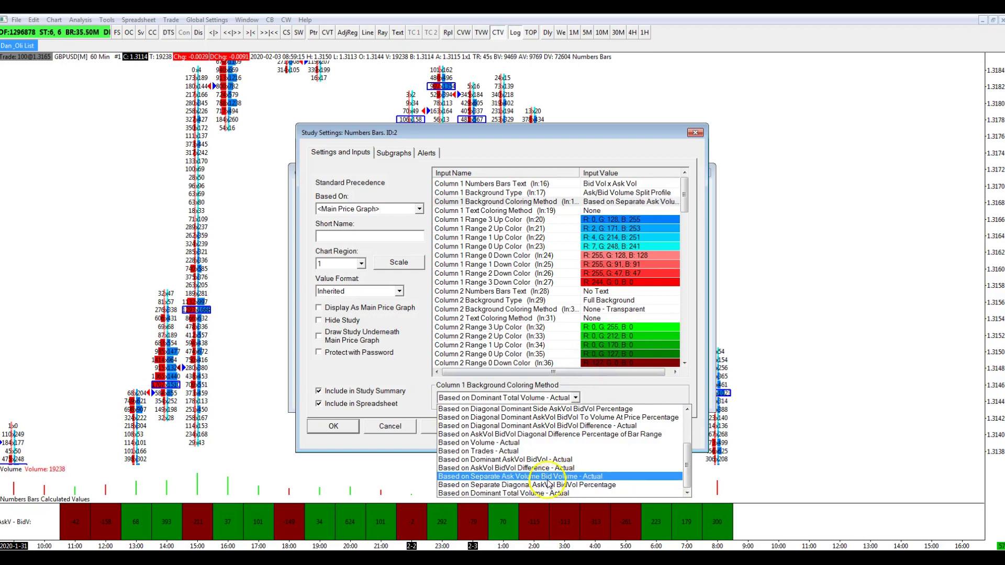
{"action": "scroll", "coordinate": [555, 461], "scroll_direction": "up", "scroll_amount": 1}
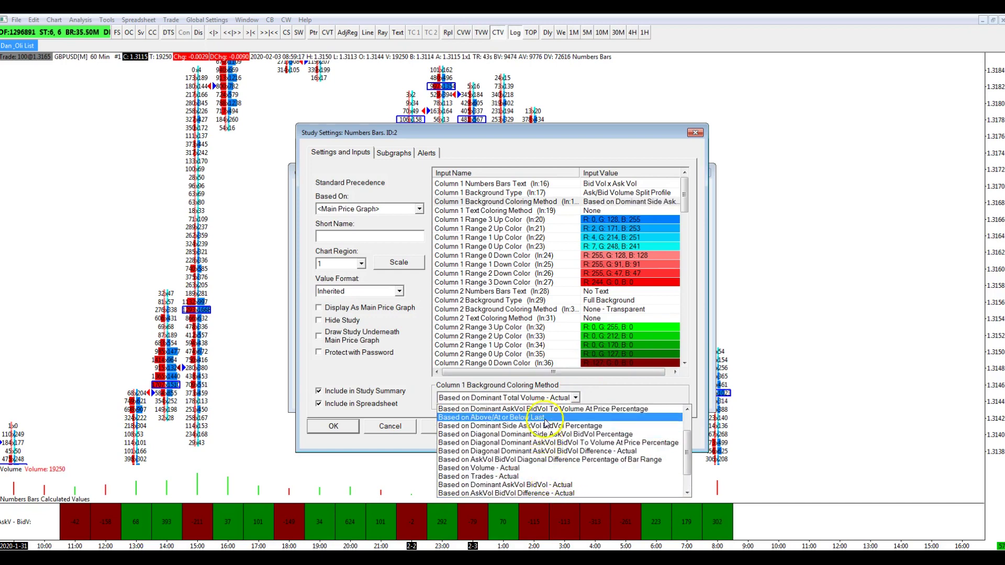
{"action": "scroll", "coordinate": [550, 465], "scroll_direction": "down", "scroll_amount": 1}
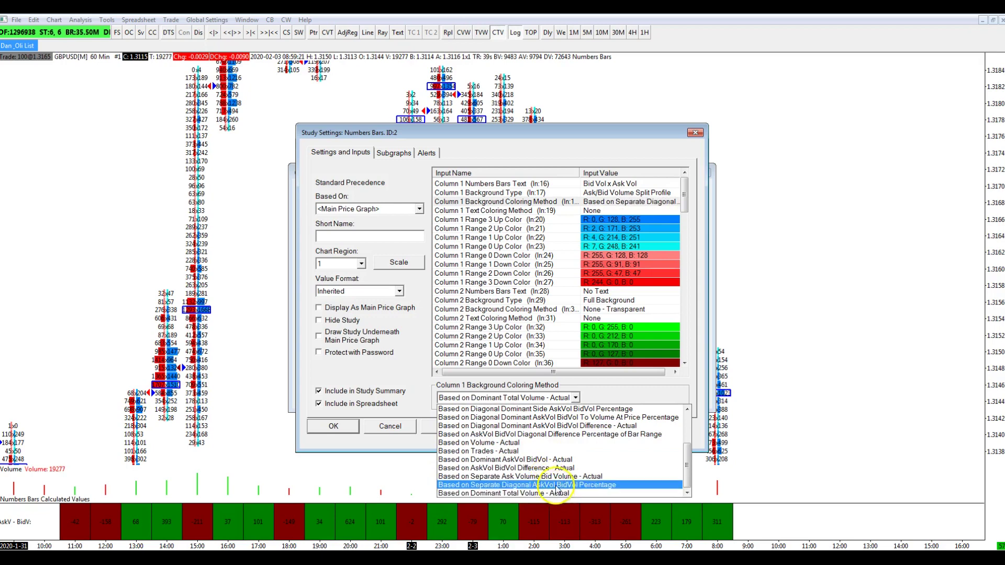
{"action": "key", "text": "Up"}
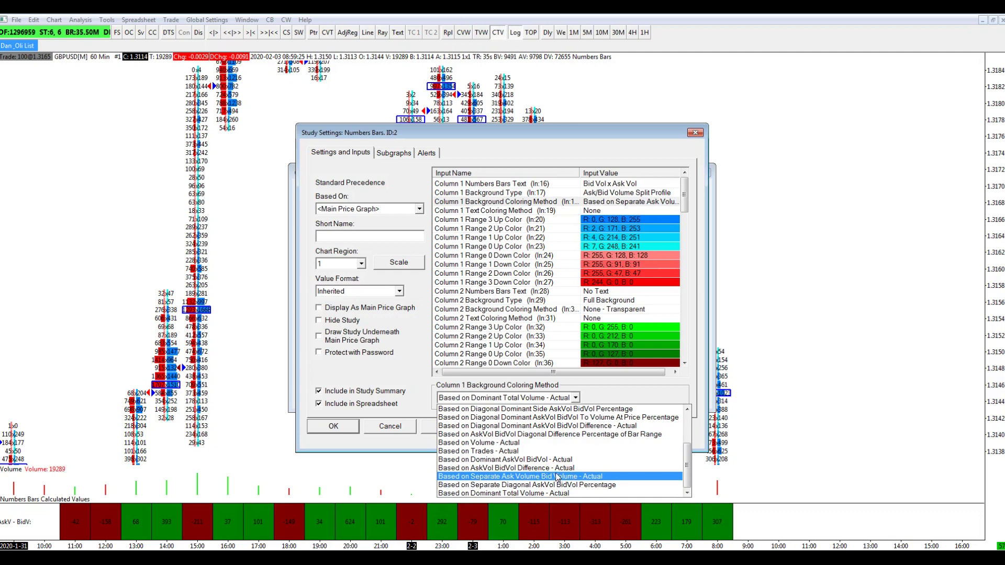
{"action": "key", "text": "Up"}
{"action": "left_click", "coordinate": [557, 480]}
{"action": "left_click", "coordinate": [557, 480]}
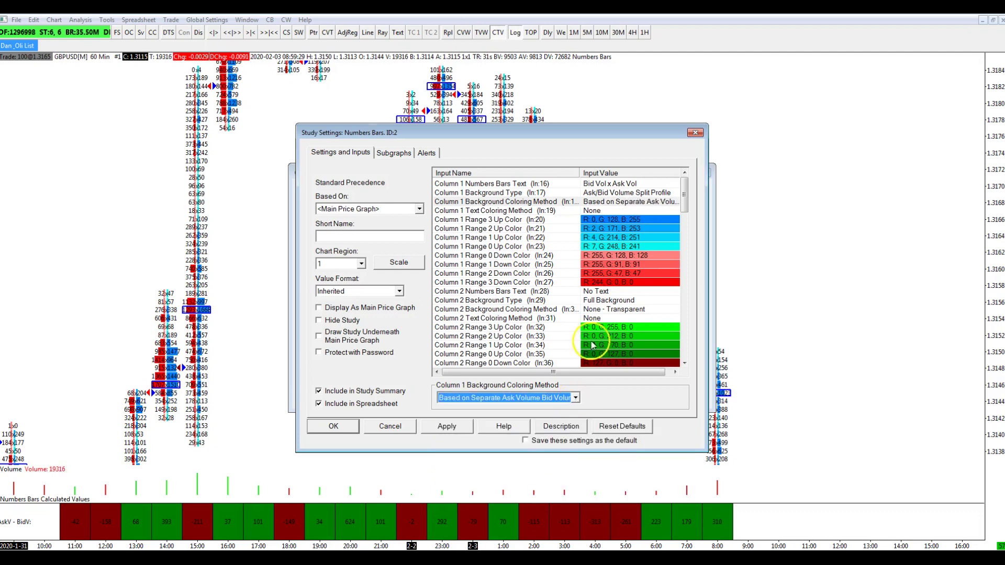
{"action": "left_click", "coordinate": [544, 291]}
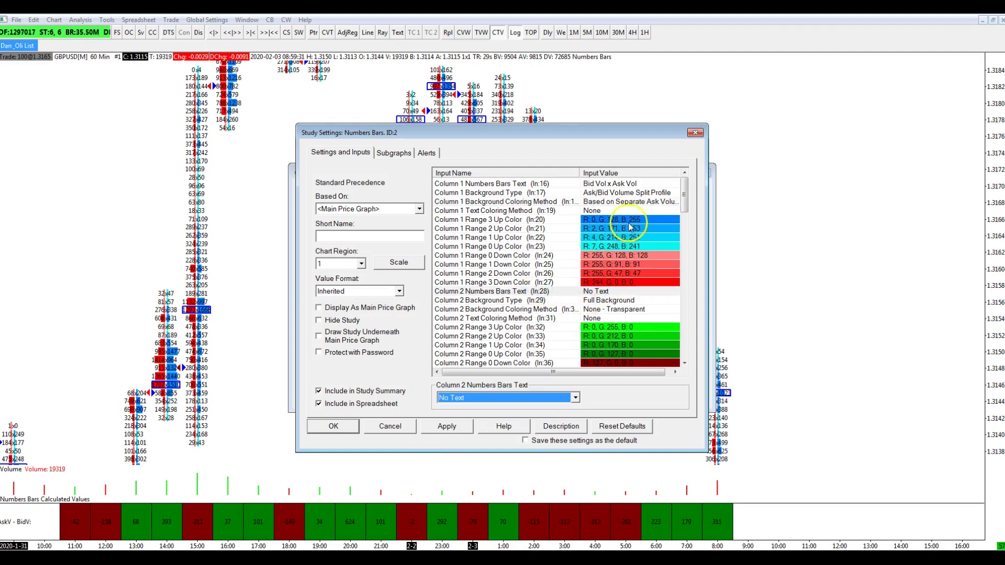
{"action": "left_click", "coordinate": [655, 204]}
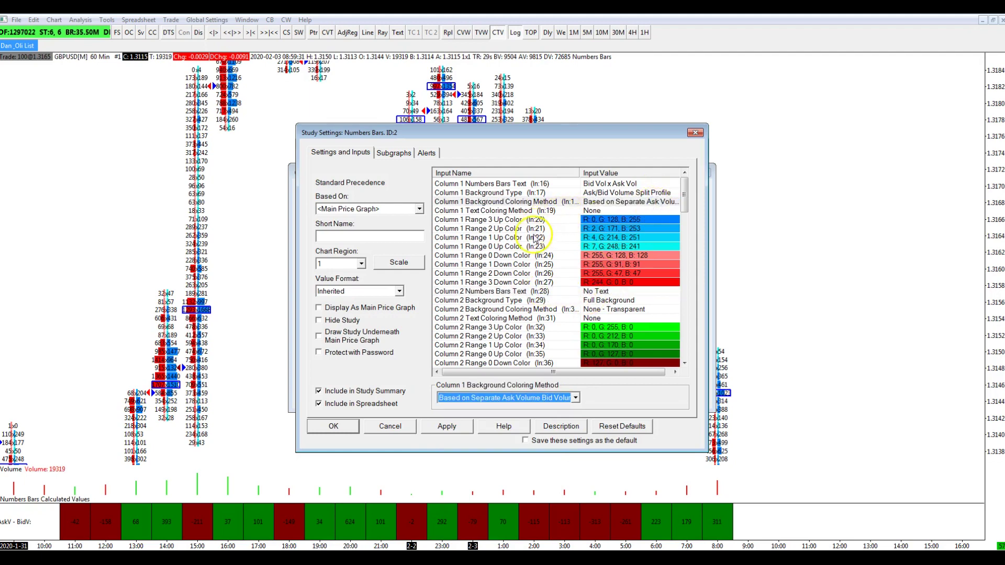
{"action": "left_click", "coordinate": [441, 430]}
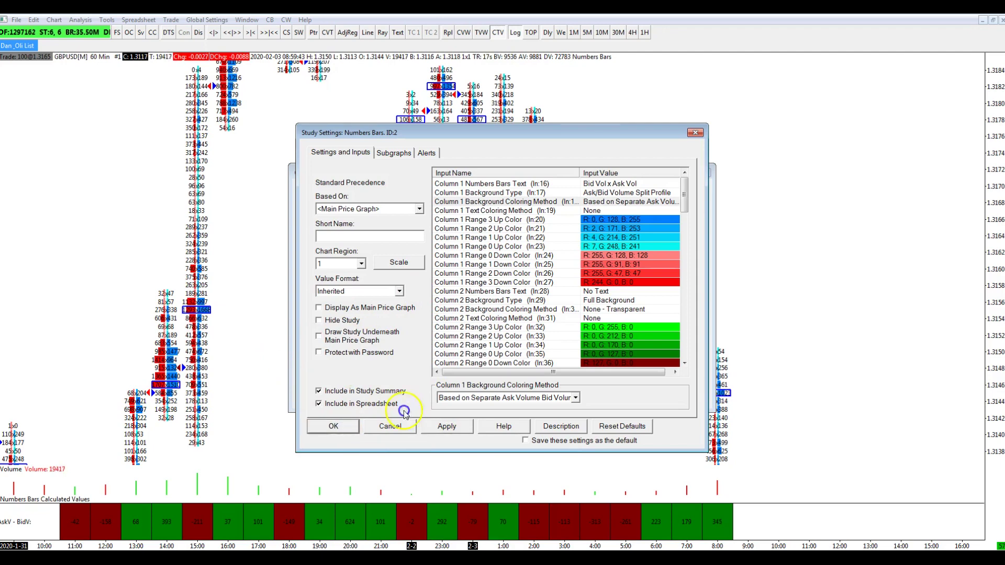
Review the other Column 1 background coloring methods, keep Based on Separate Ask Volume Bid Volume - Actual, and confirm the Numbers Bars settings
{"action": "left_click", "coordinate": [575, 398]}
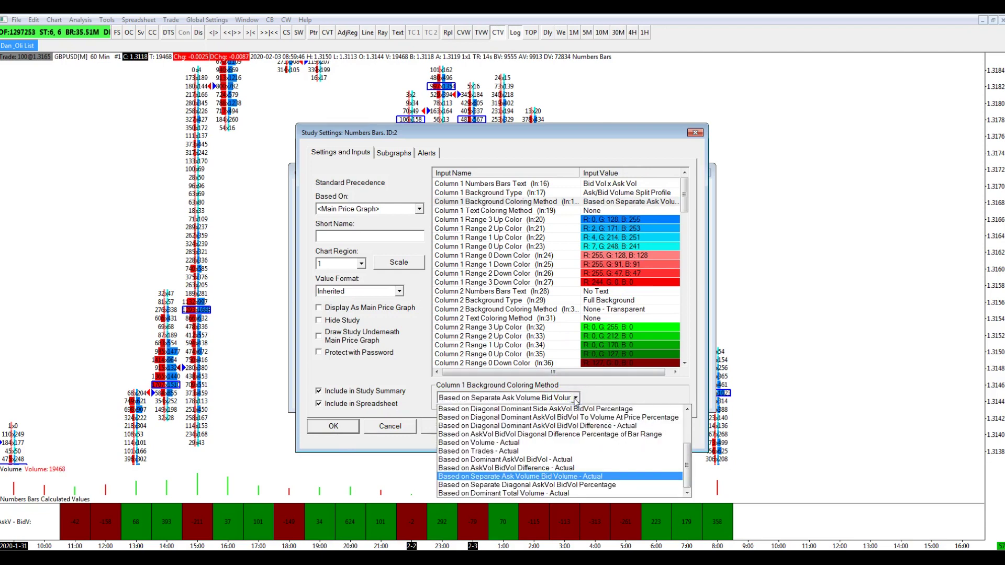
{"action": "left_click", "coordinate": [688, 406]}
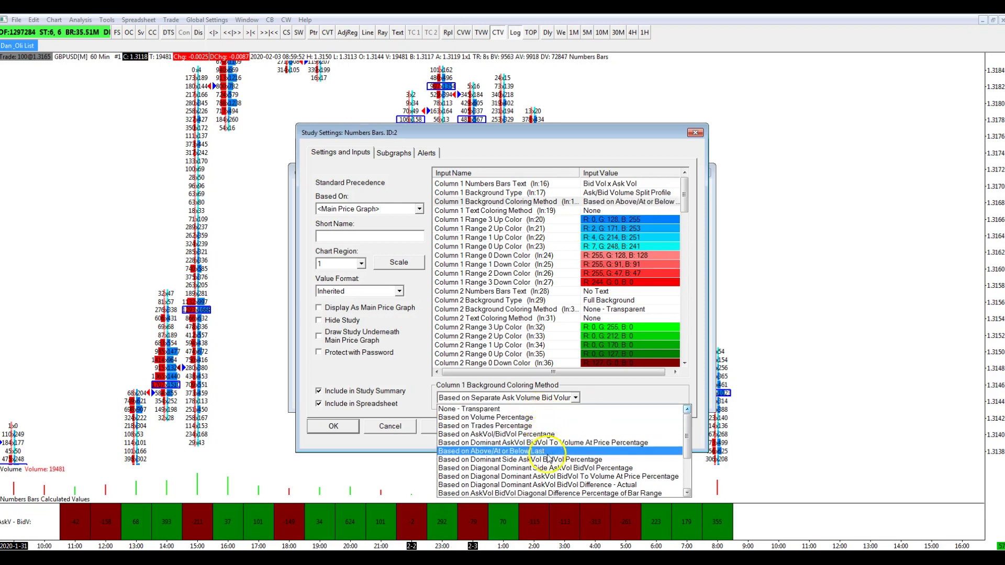
{"action": "scroll", "coordinate": [548, 461], "scroll_direction": "down", "scroll_amount": 1}
{"action": "scroll", "coordinate": [548, 461], "scroll_direction": "up", "scroll_amount": 1}
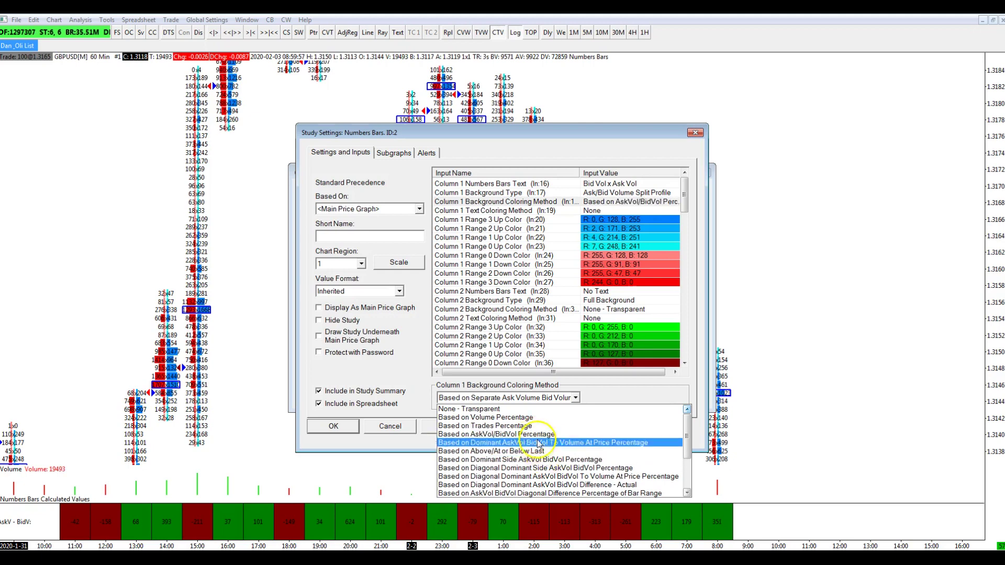
{"action": "scroll", "coordinate": [549, 469], "scroll_direction": "down", "scroll_amount": 1}
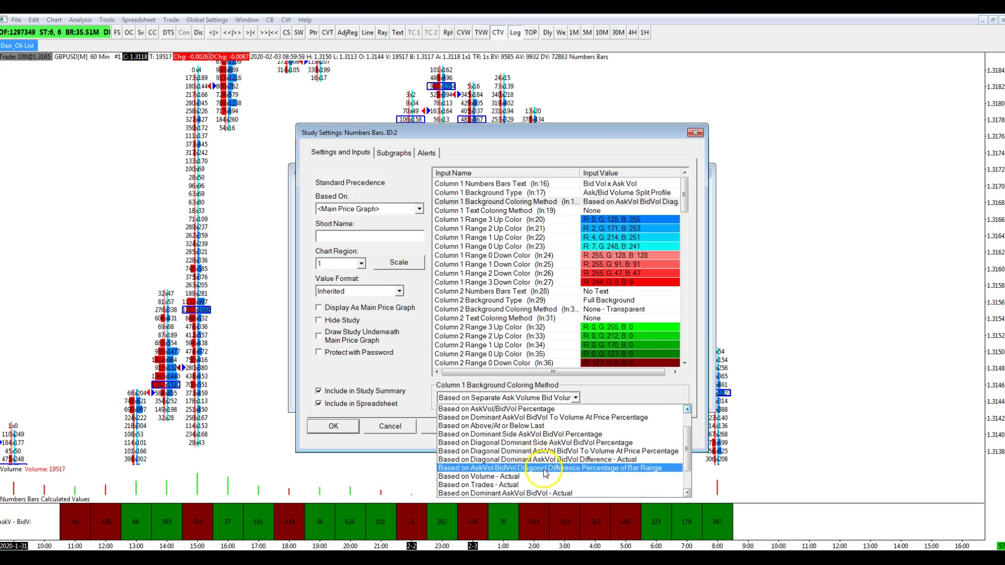
{"action": "scroll", "coordinate": [546, 474], "scroll_direction": "down", "scroll_amount": 1}
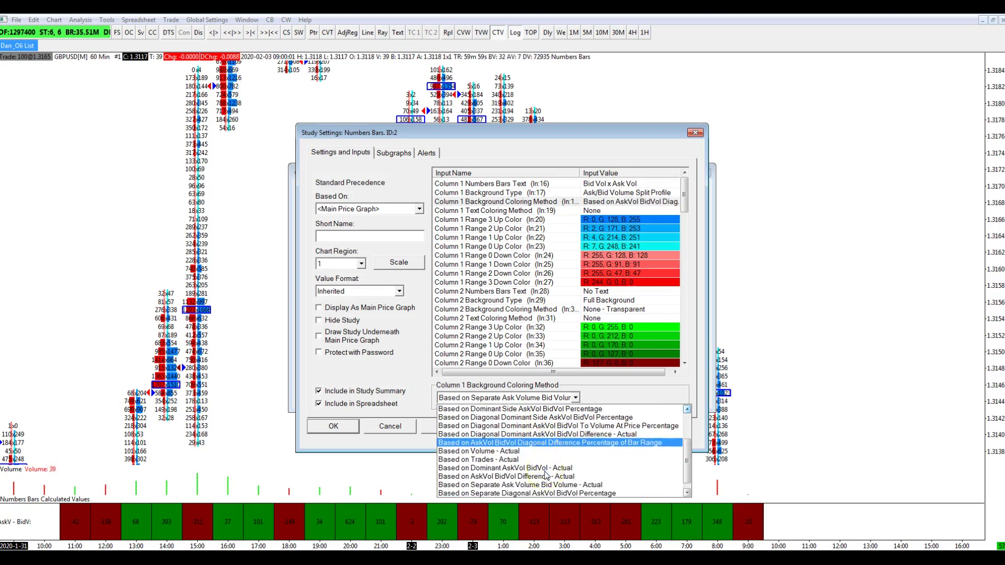
{"action": "scroll", "coordinate": [545, 484], "scroll_direction": "down", "scroll_amount": 1}
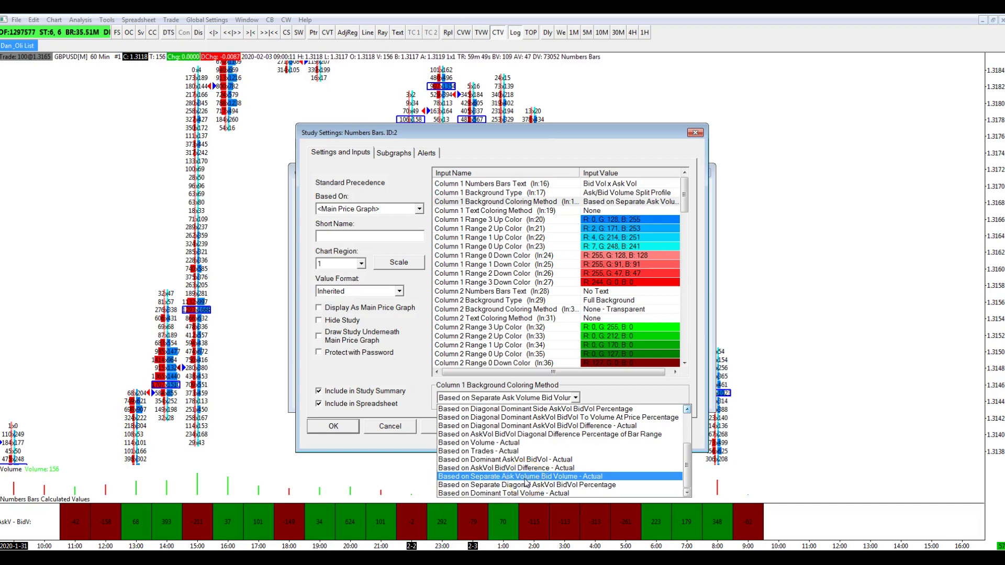
{"action": "left_click", "coordinate": [526, 477]}
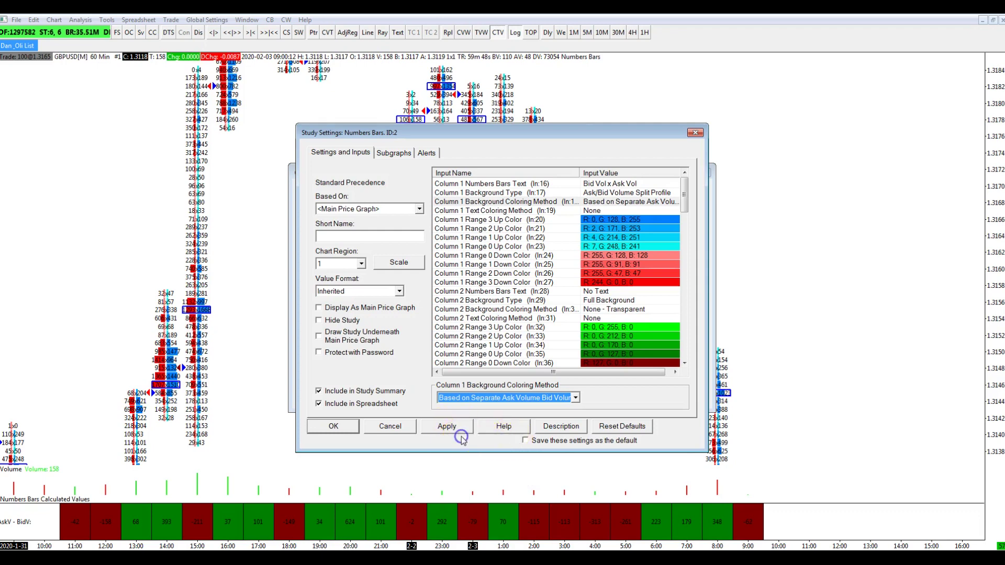
{"action": "left_click", "coordinate": [454, 428]}
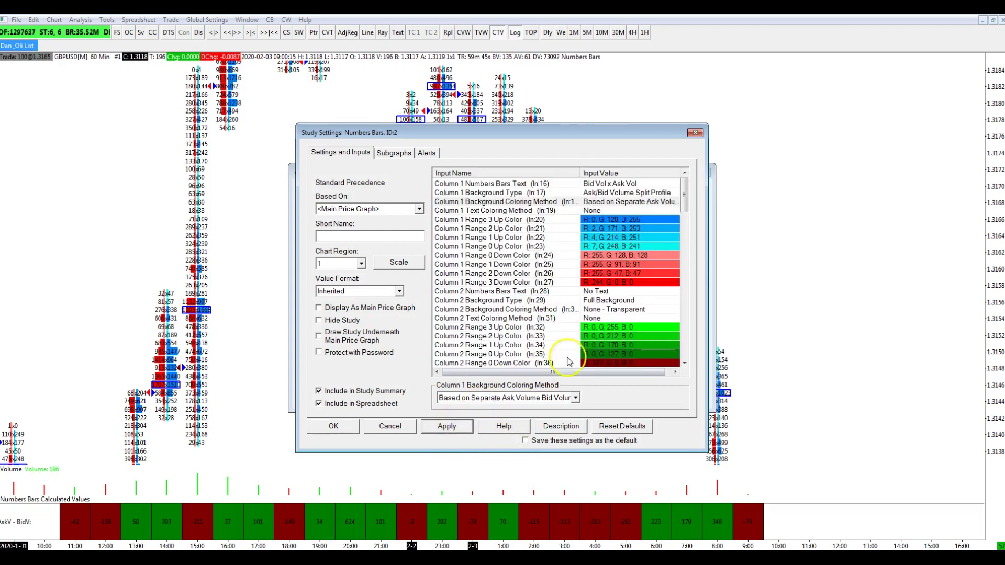
{"action": "left_click", "coordinate": [347, 428]}
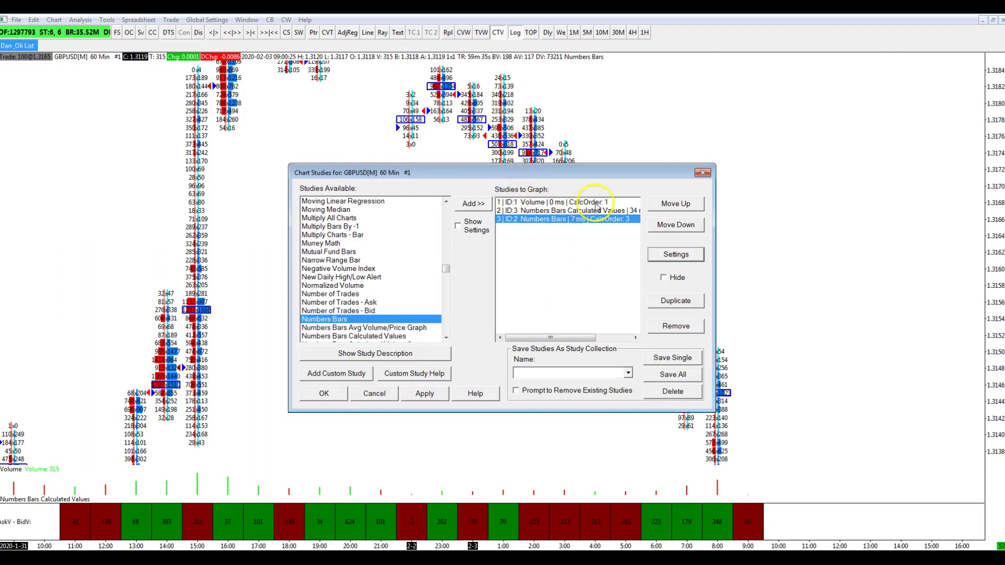
Check the Volume, Numbers Bars Calculated Values and Numbers Bars entries among the studies applied to the chart
{"action": "left_click", "coordinate": [542, 210]}
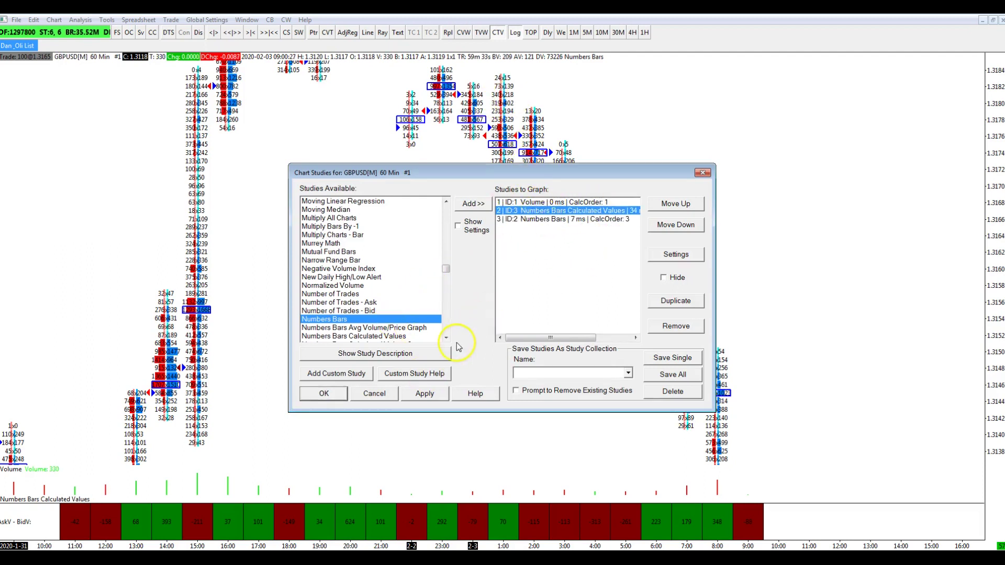
{"action": "left_click", "coordinate": [388, 337]}
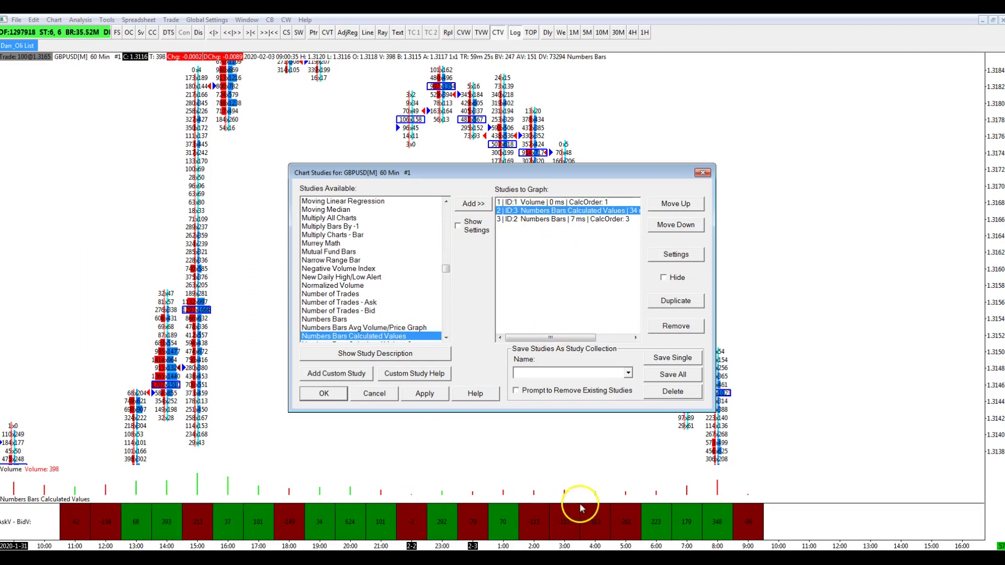
{"action": "left_click", "coordinate": [551, 203]}
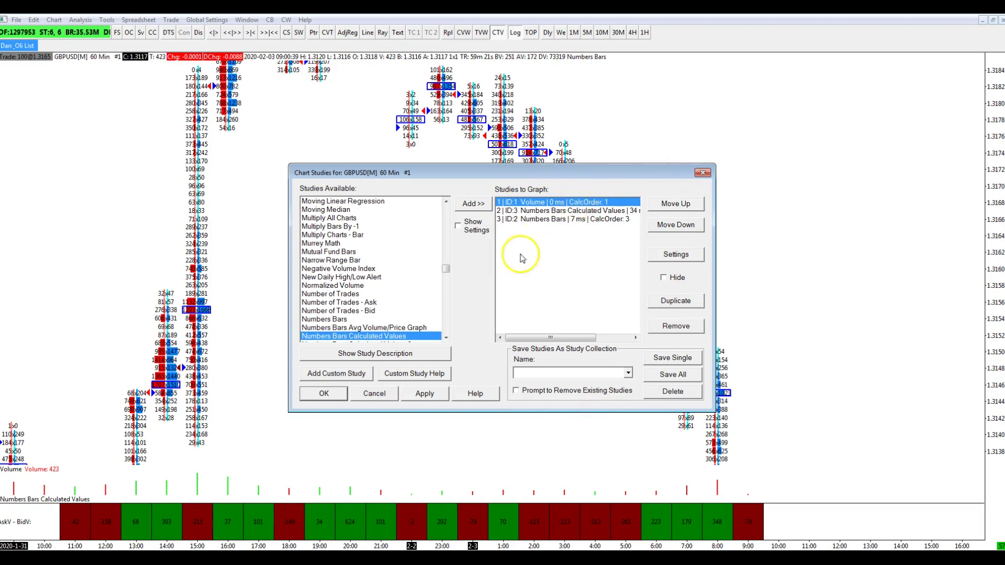
{"action": "left_click", "coordinate": [512, 221]}
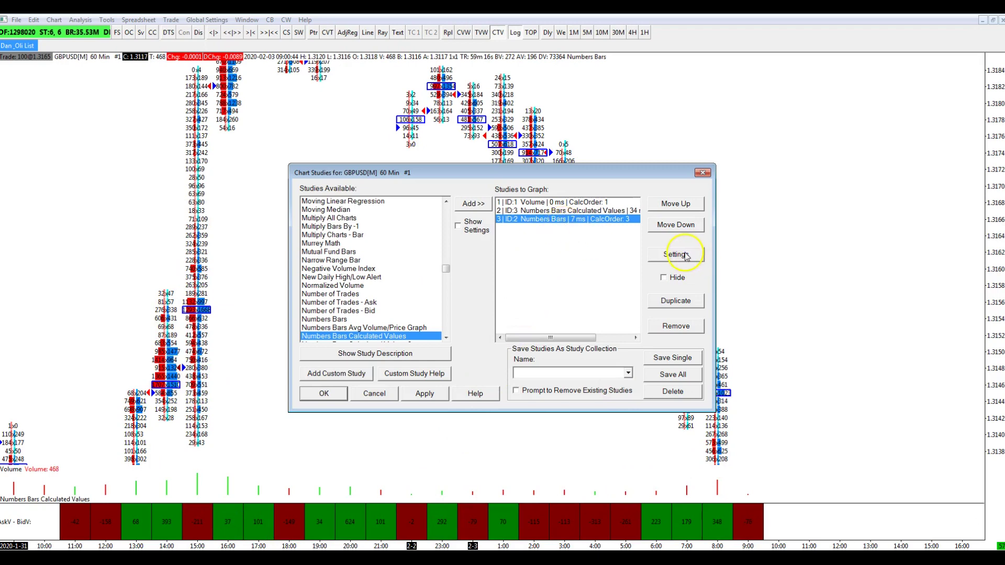
Review the inputs and range colors of the Numbers Bars Calculated Values study, and confirm its settings and the chart's studies
{"action": "left_click", "coordinate": [607, 210]}
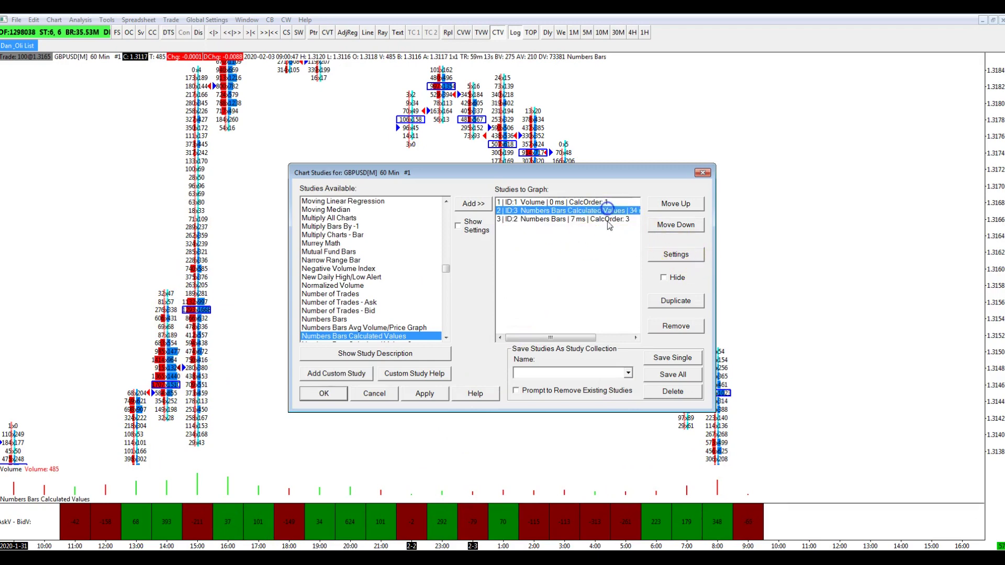
{"action": "left_click", "coordinate": [661, 256]}
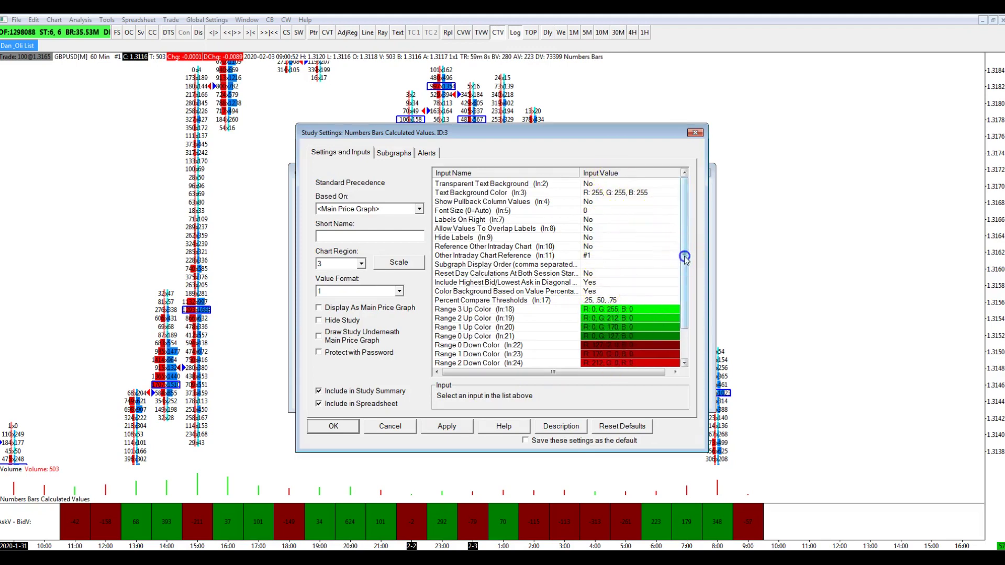
{"action": "left_click_drag", "start_coordinate": [686, 273], "coordinate": [687, 302]}
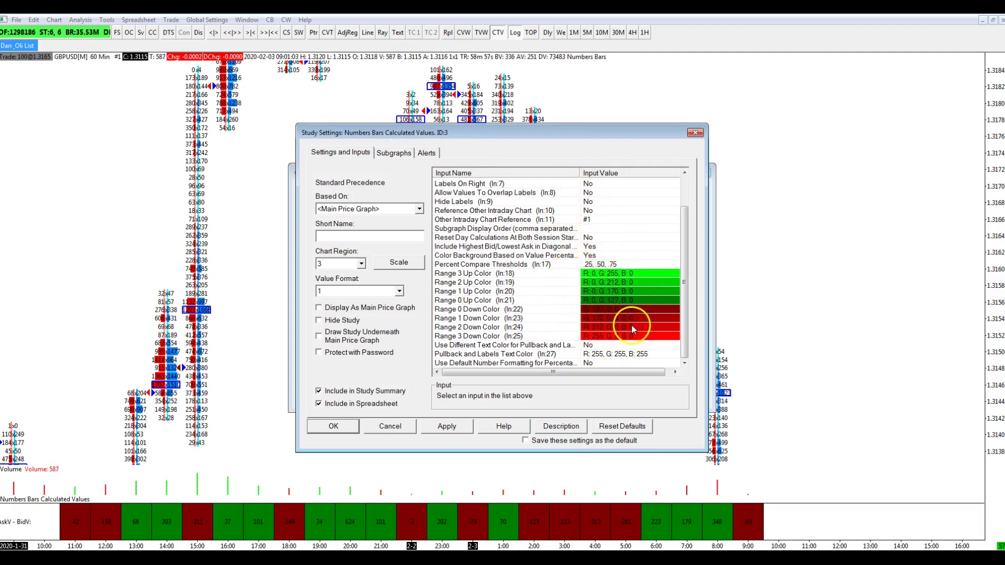
{"action": "left_click", "coordinate": [335, 426]}
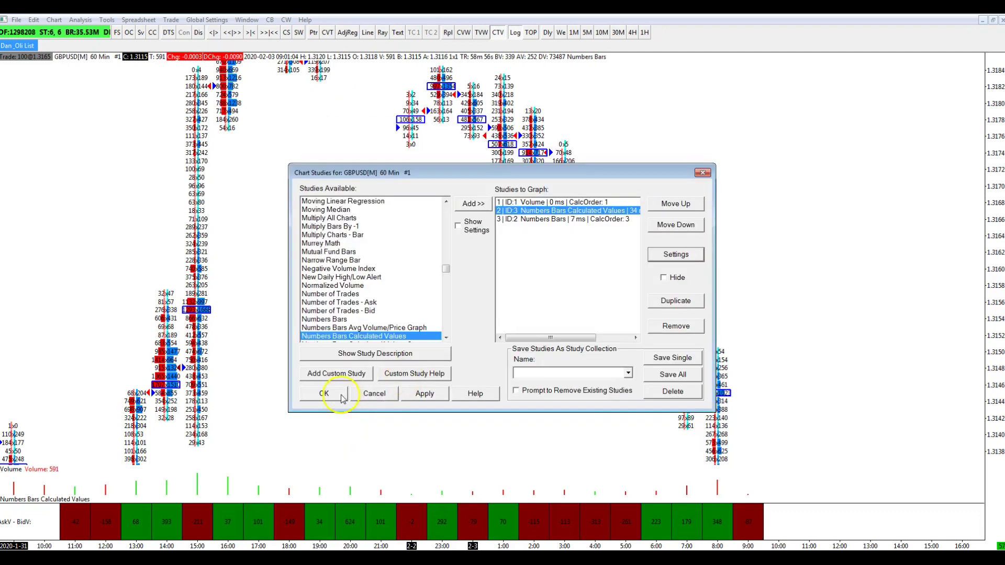
{"action": "left_click", "coordinate": [342, 396]}
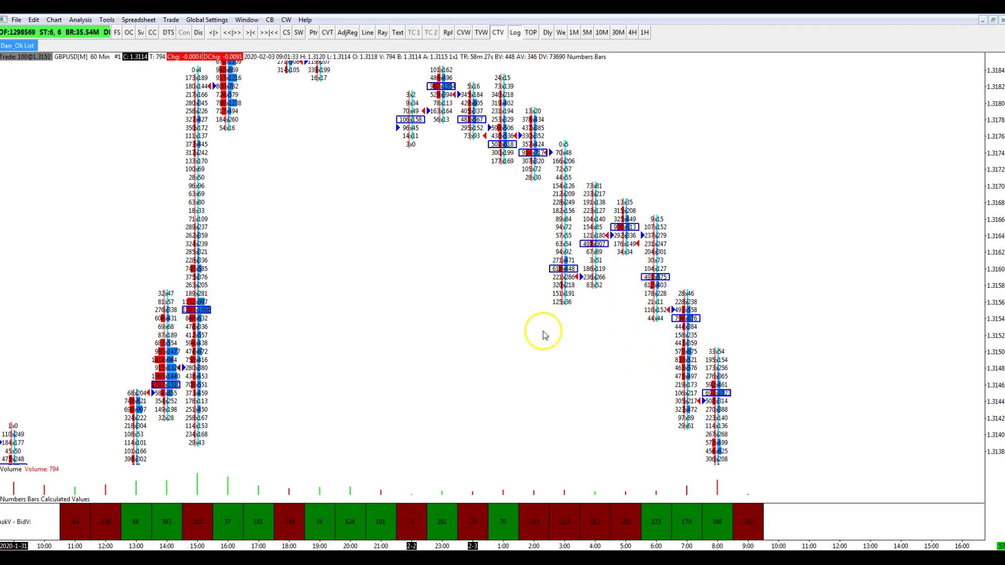
{"action": "scroll", "coordinate": [471, 299], "scroll_direction": "up", "scroll_amount": 3}
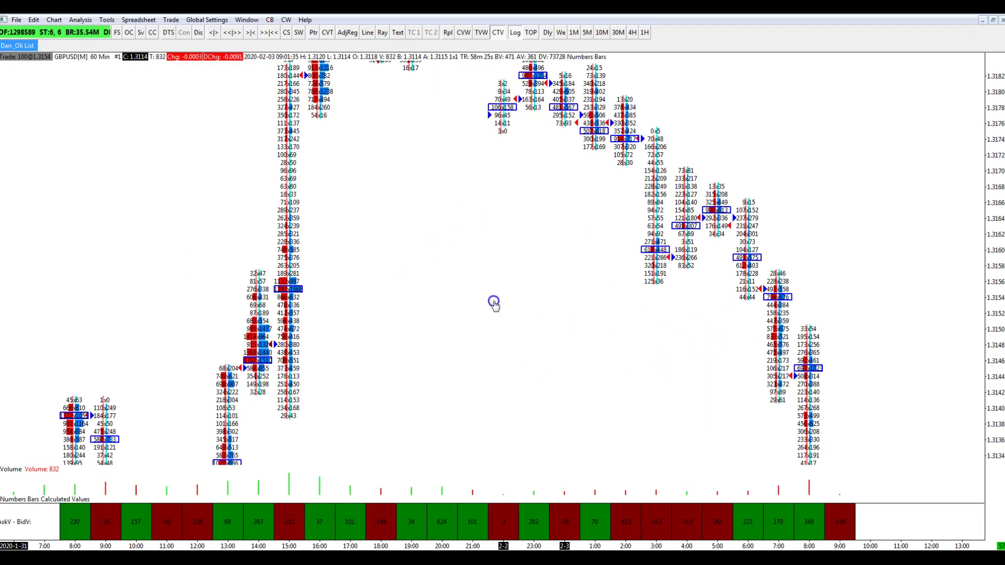
{"action": "scroll", "coordinate": [418, 318], "scroll_direction": "down", "scroll_amount": 5}
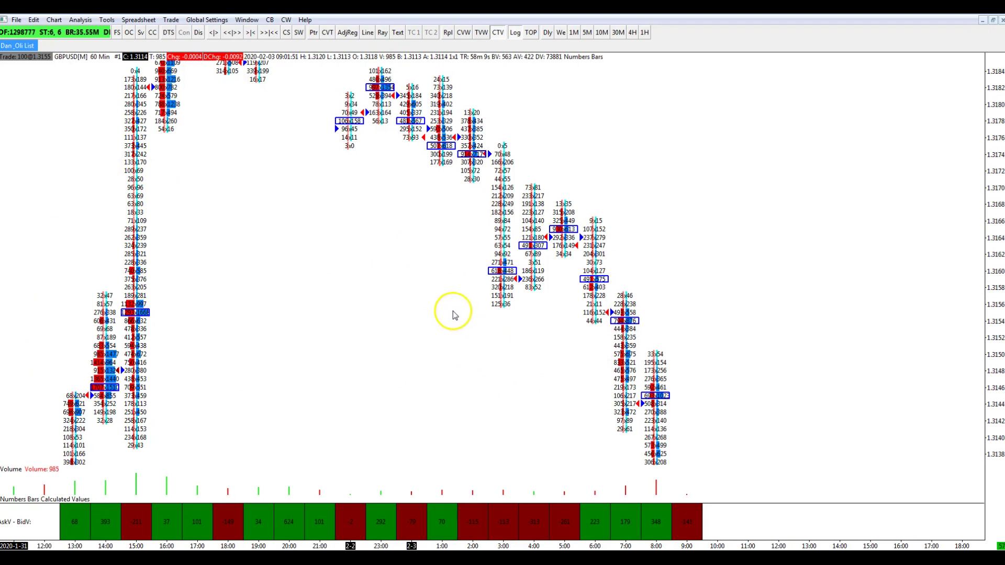
{"action": "left_click_drag", "start_coordinate": [288, 273], "coordinate": [334, 272]}
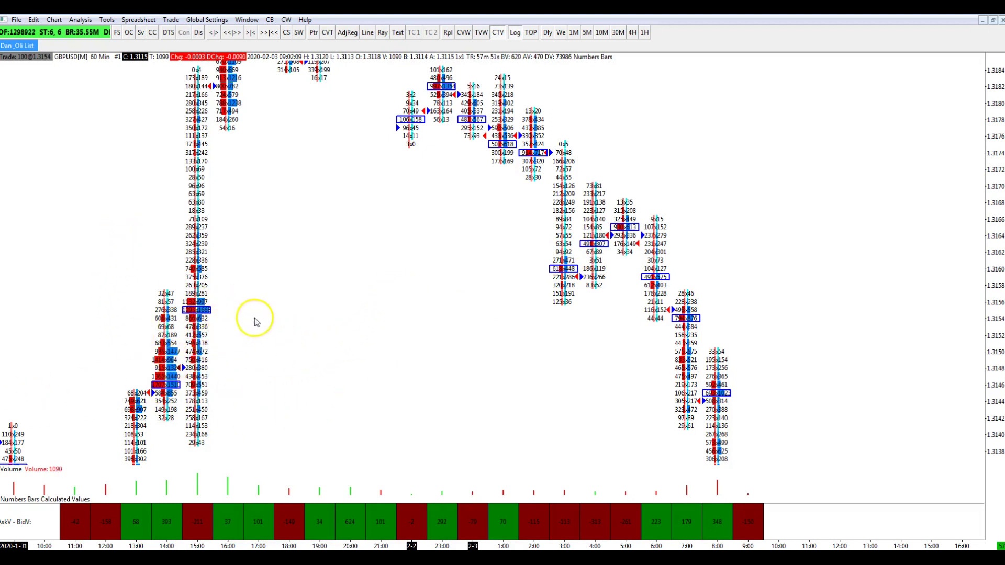
{"action": "scroll", "coordinate": [272, 319], "scroll_direction": "up", "scroll_amount": 1}
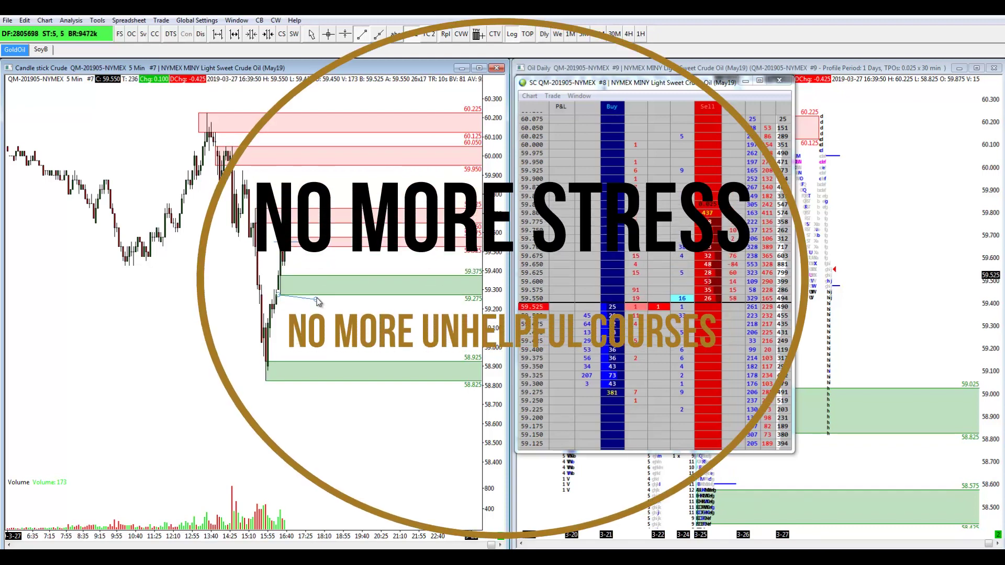
Place a short, slightly falling line just below the green 59.275–59.375 zone on the QM crude oil 5-minute chart
{"action": "left_click_drag", "start_coordinate": [320, 296], "coordinate": [320, 300]}
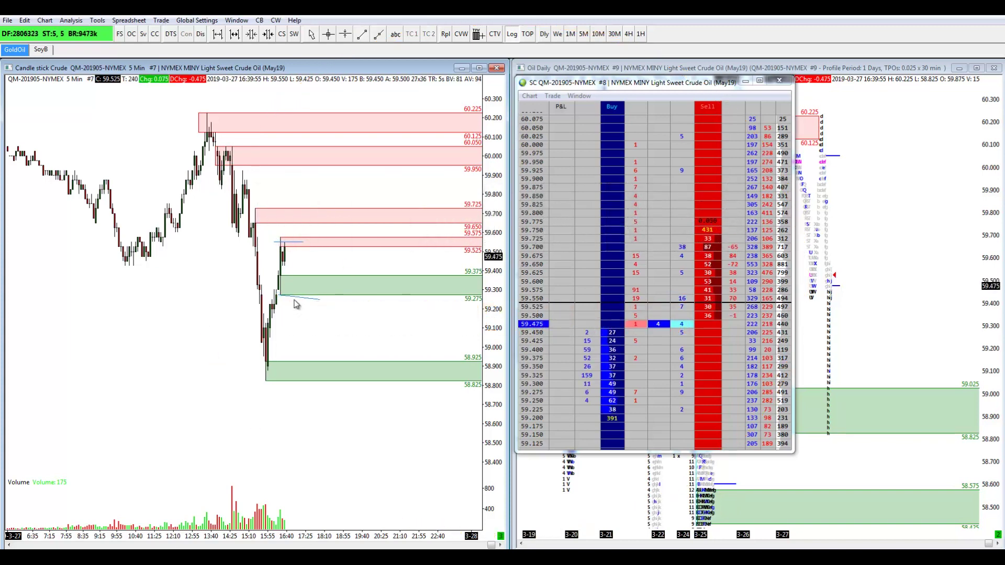
{"action": "left_click_drag", "start_coordinate": [277, 300], "coordinate": [316, 308]}
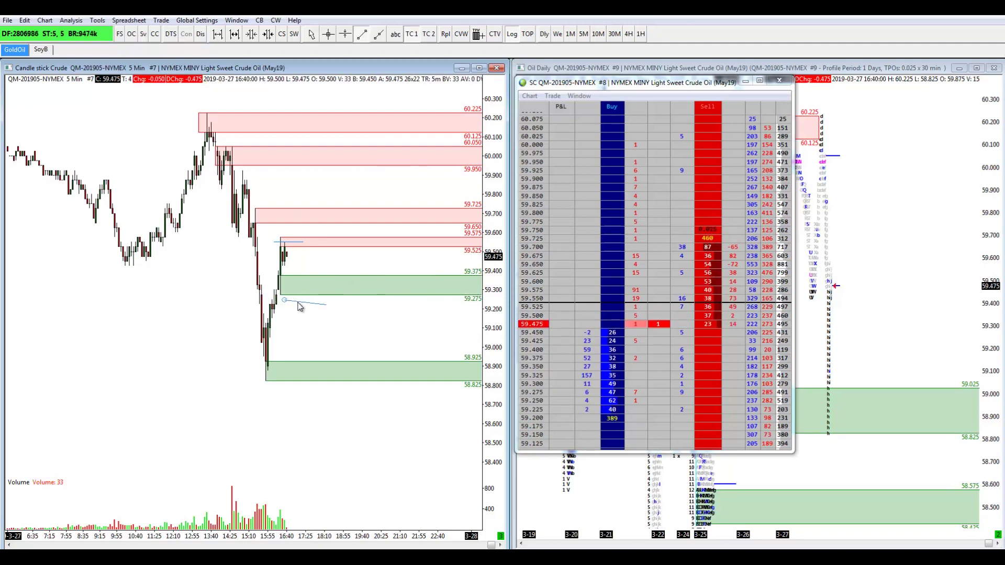